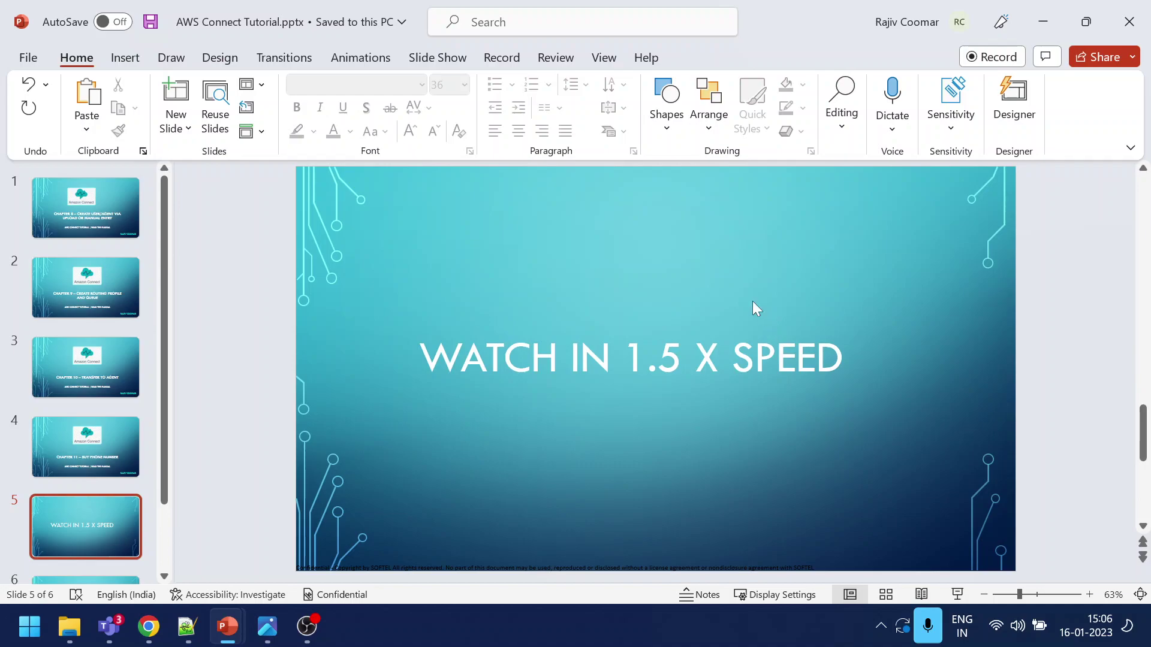
- Go to the Amazon Connect dashboard and open Phone numbers from the Channels menu
click(147, 636)
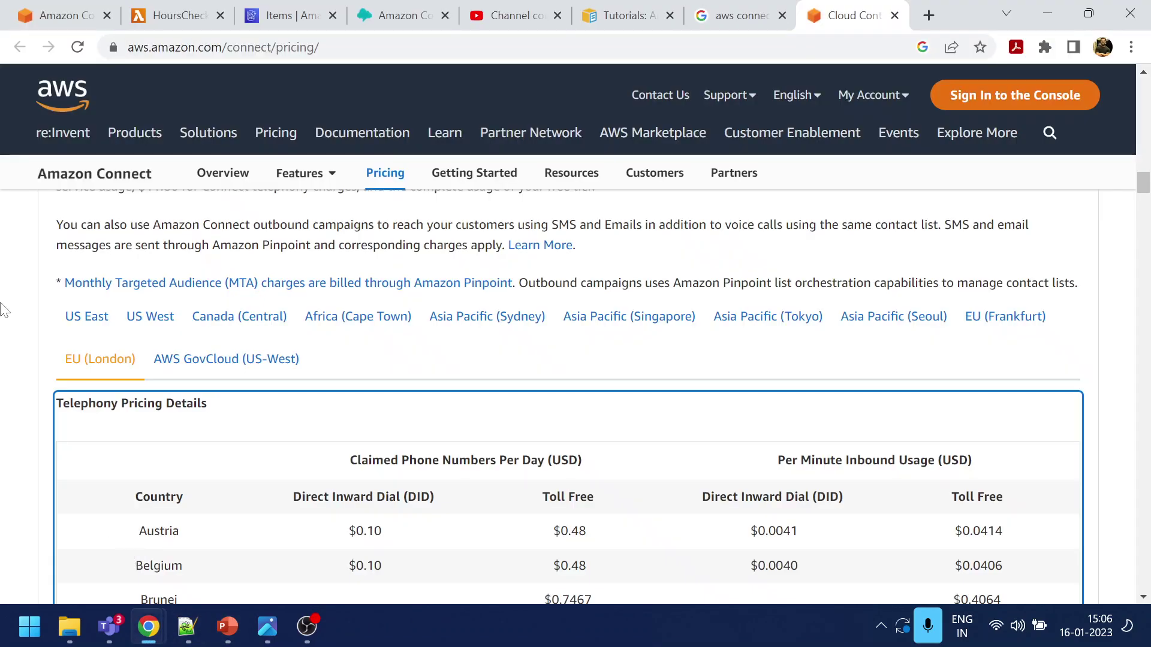
click(133, 557)
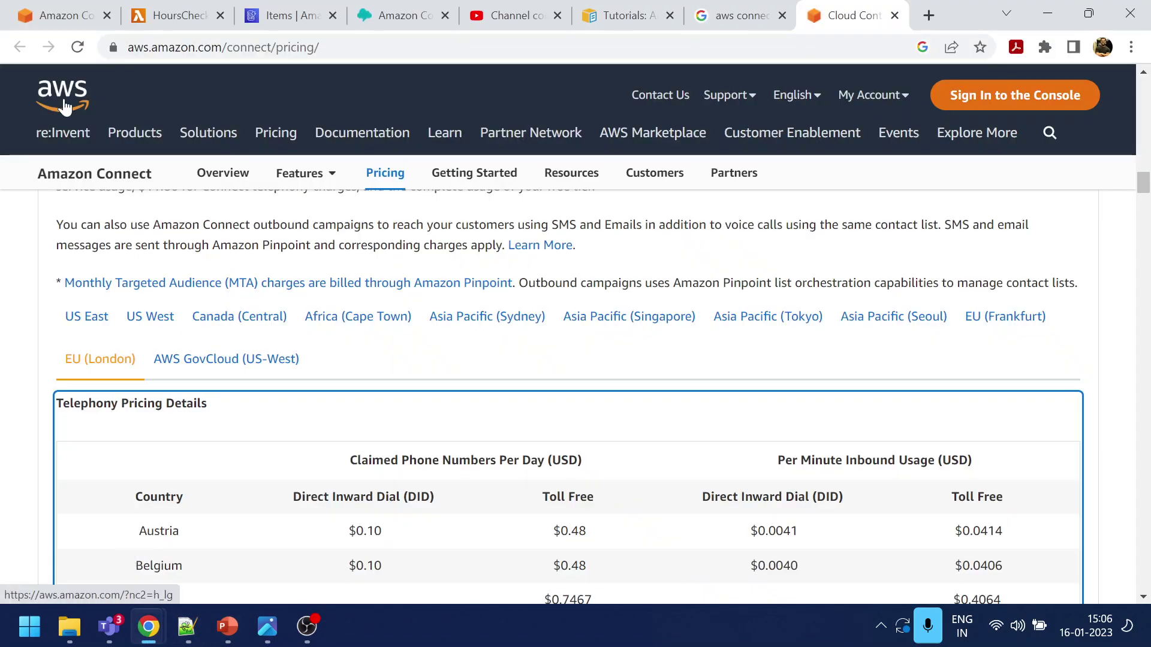
click(281, 15)
click(396, 15)
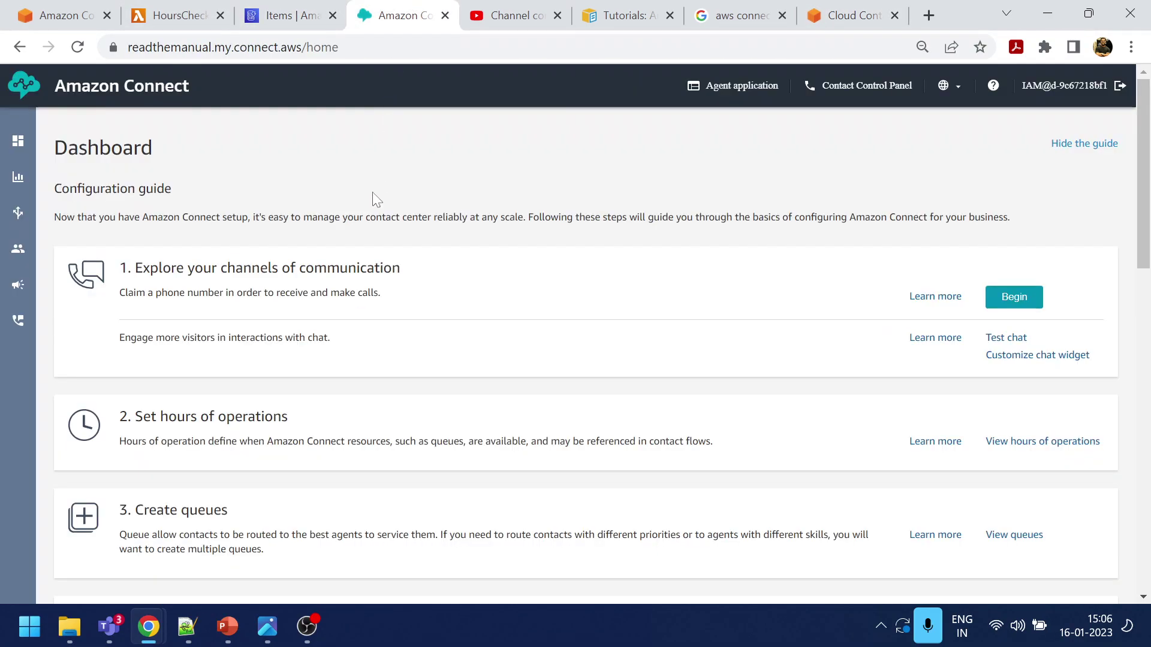
mouse_move(22, 210)
mouse_move(21, 255)
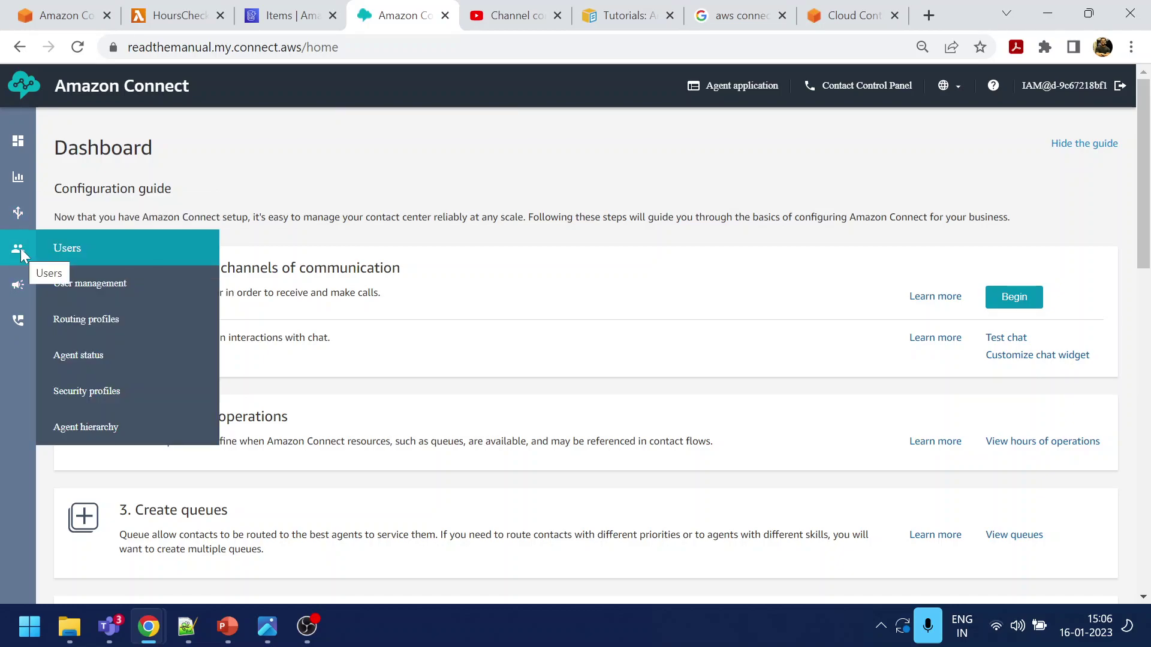
mouse_move(27, 330)
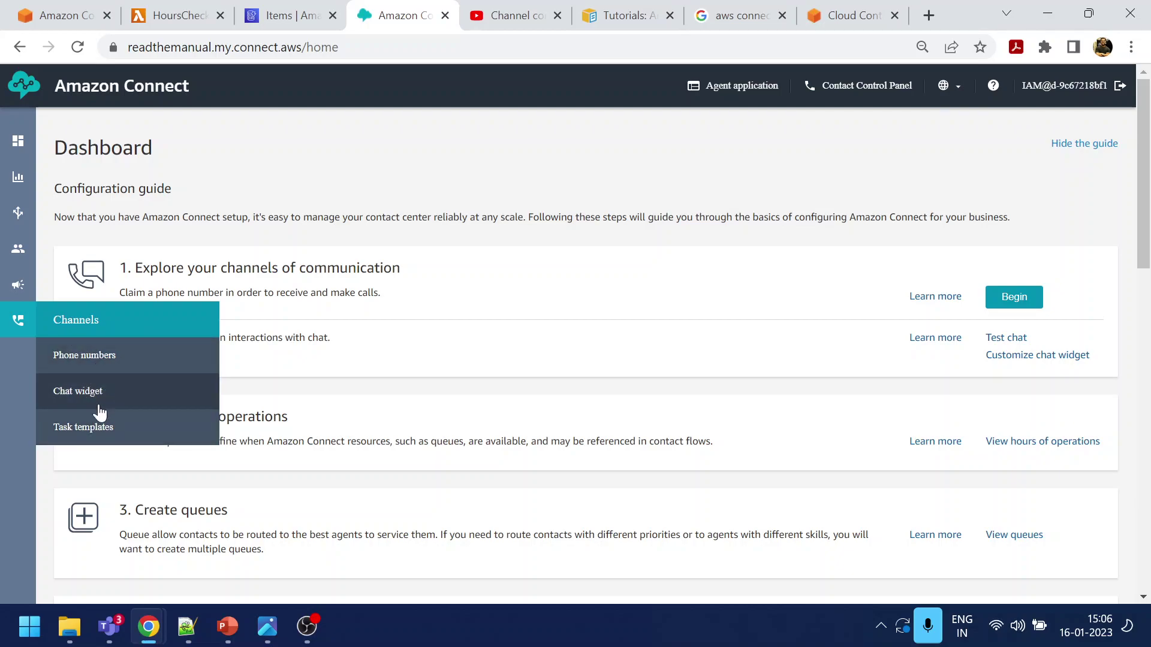
click(103, 364)
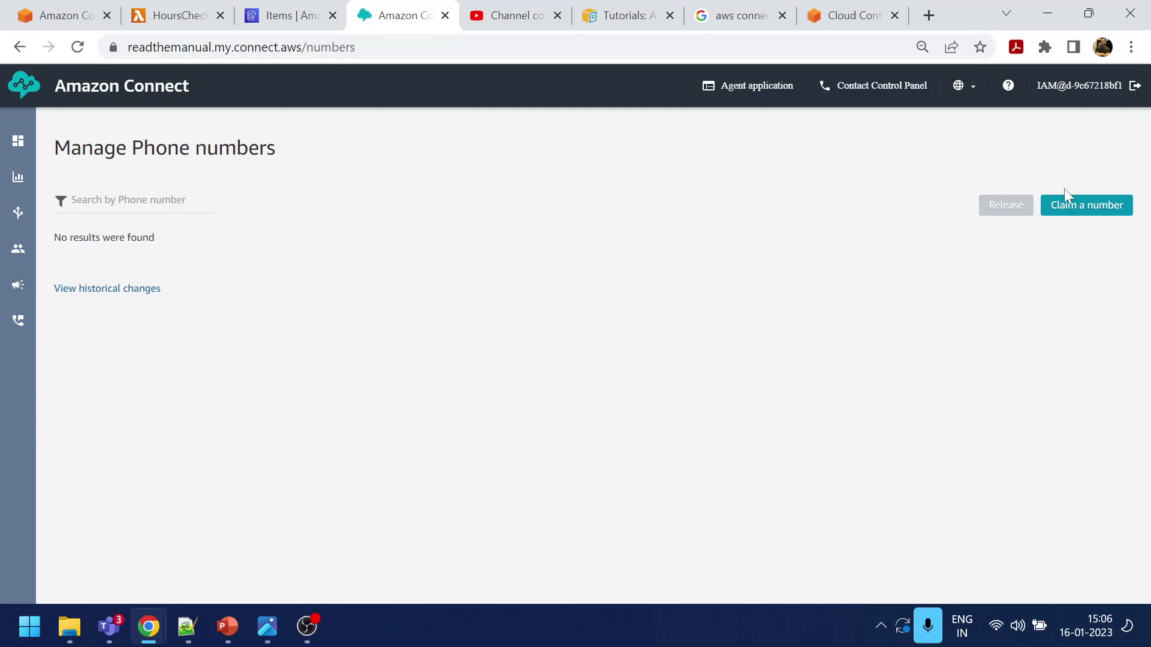
- Start claiming a toll-free number and set its country to United States +1
click(1098, 205)
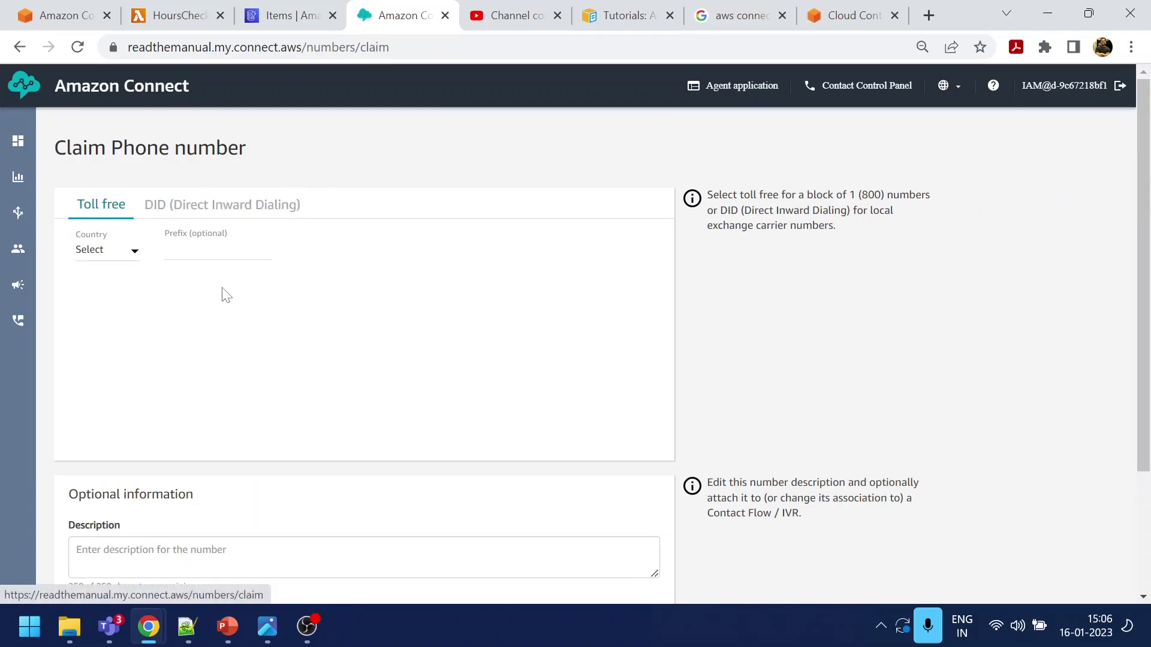
click(135, 250)
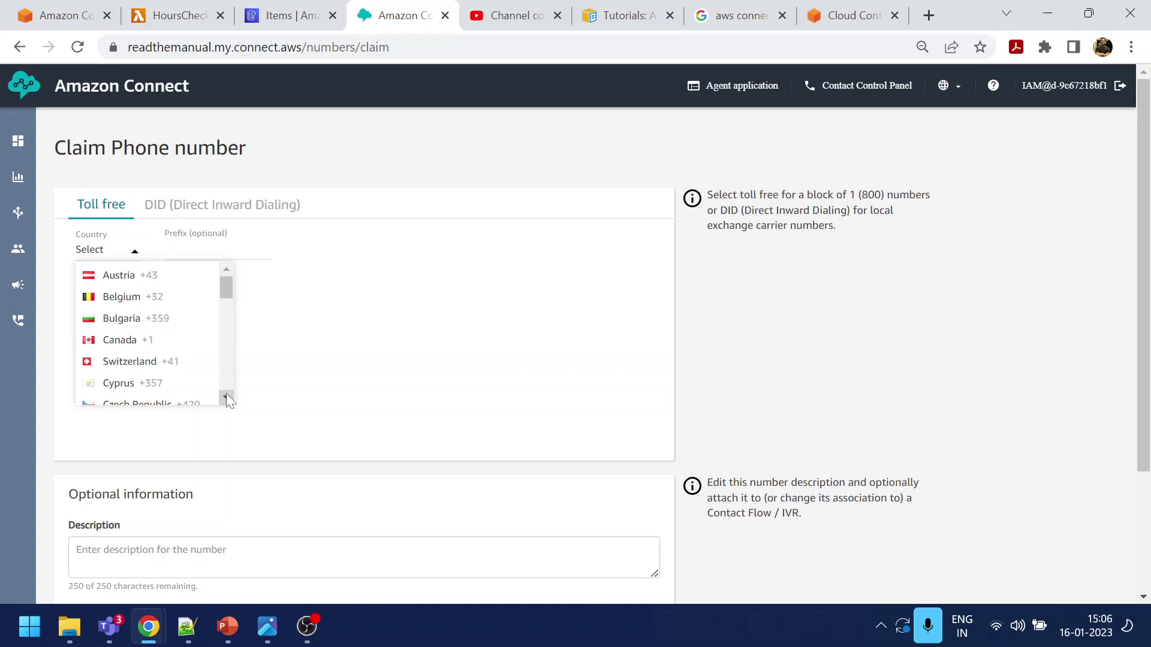
drag(225, 283, 224, 393)
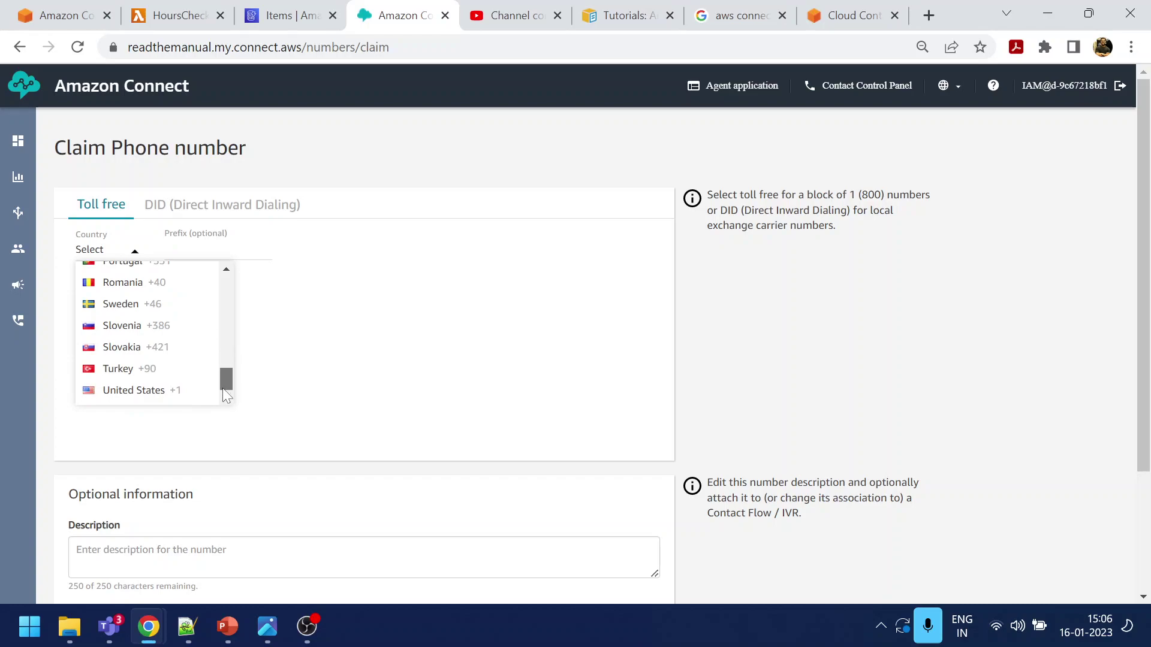
click(168, 391)
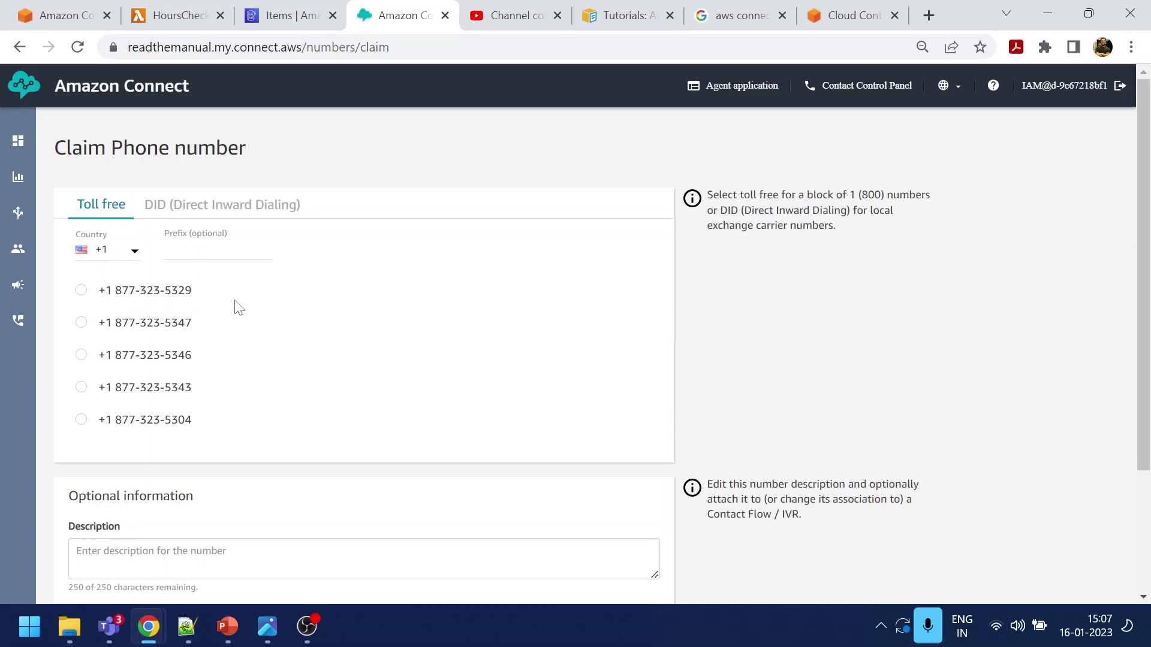
- On the Amazon Connect pricing page, find the Numbers Per Day (USD) pricing heading
click(851, 15)
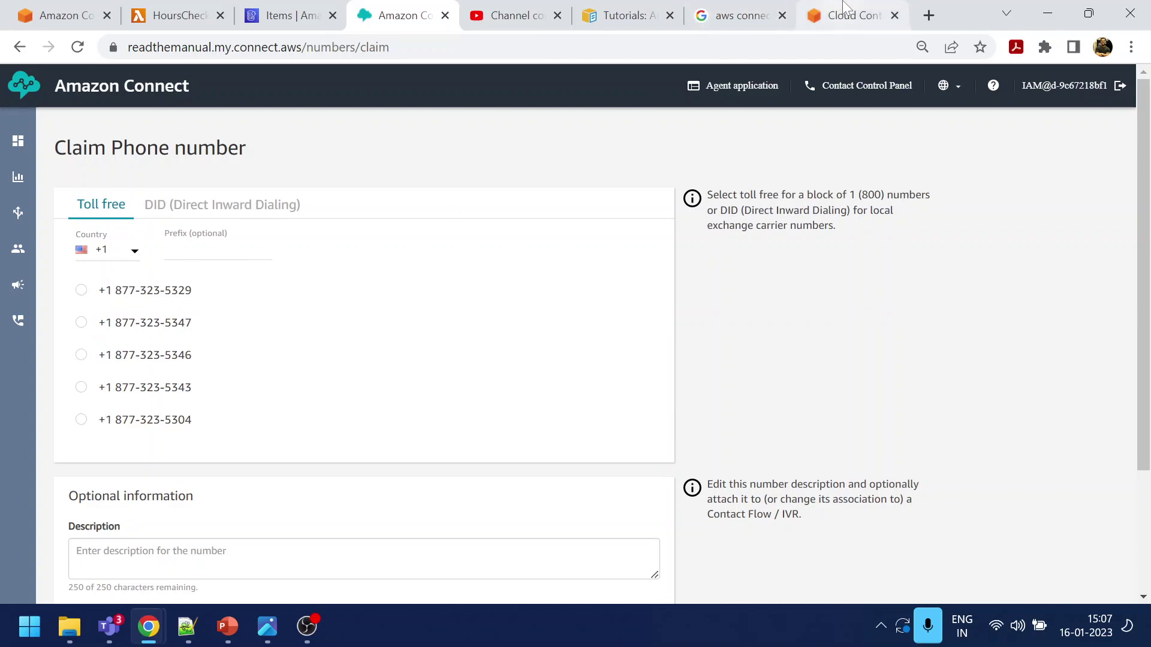
scroll(632, 441, down, 5)
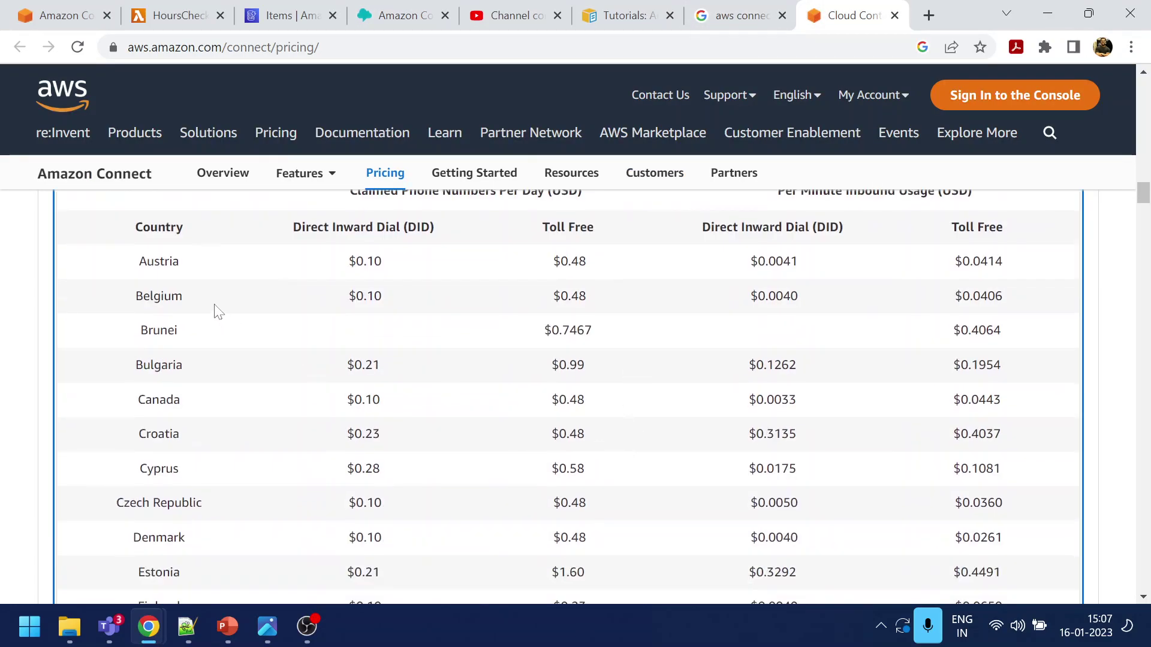
scroll(401, 275, up, 3)
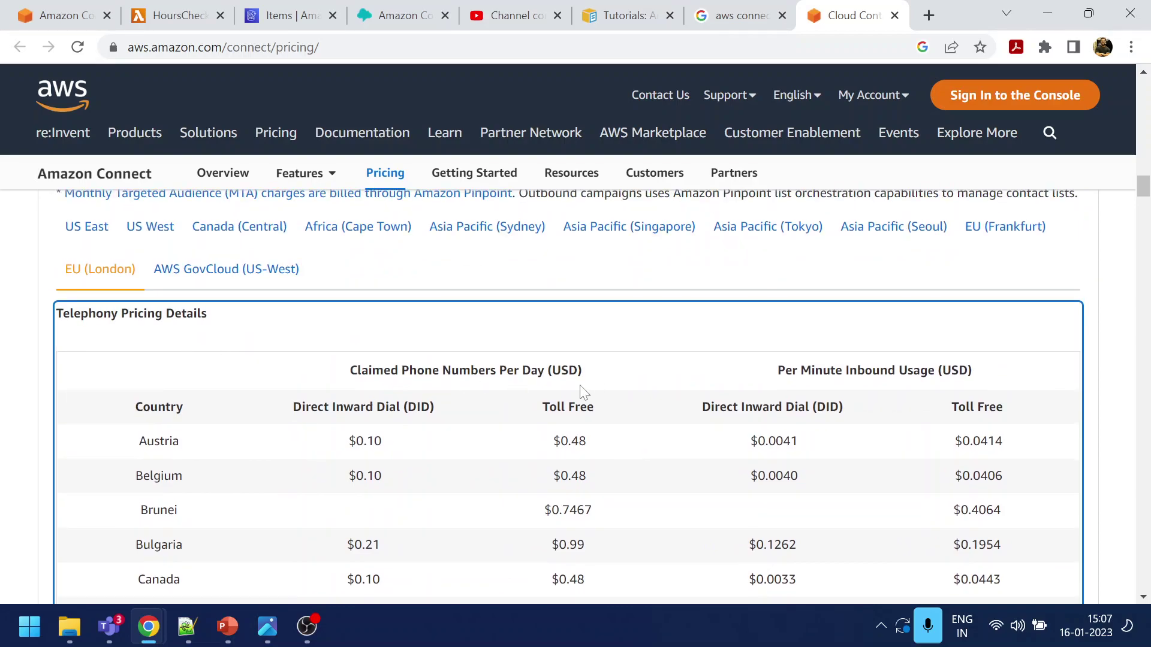
drag(444, 371, 589, 372)
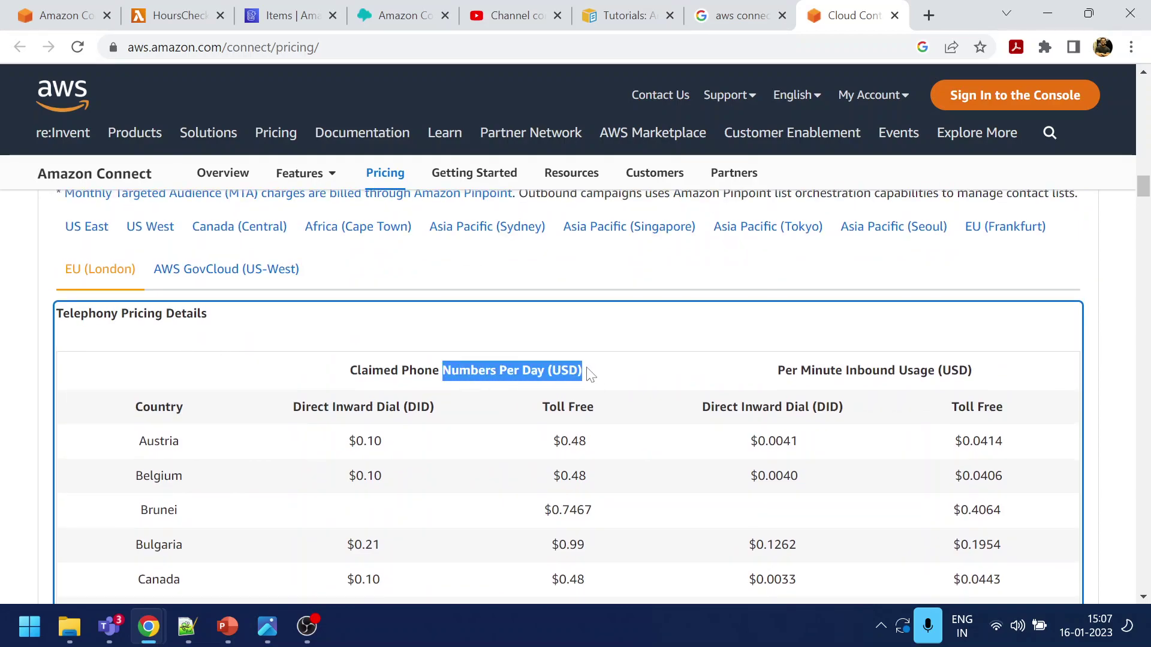
- Scroll to the AWS Free Tier section and highlight the extra US-region free benefits
scroll(591, 379, down, 5)
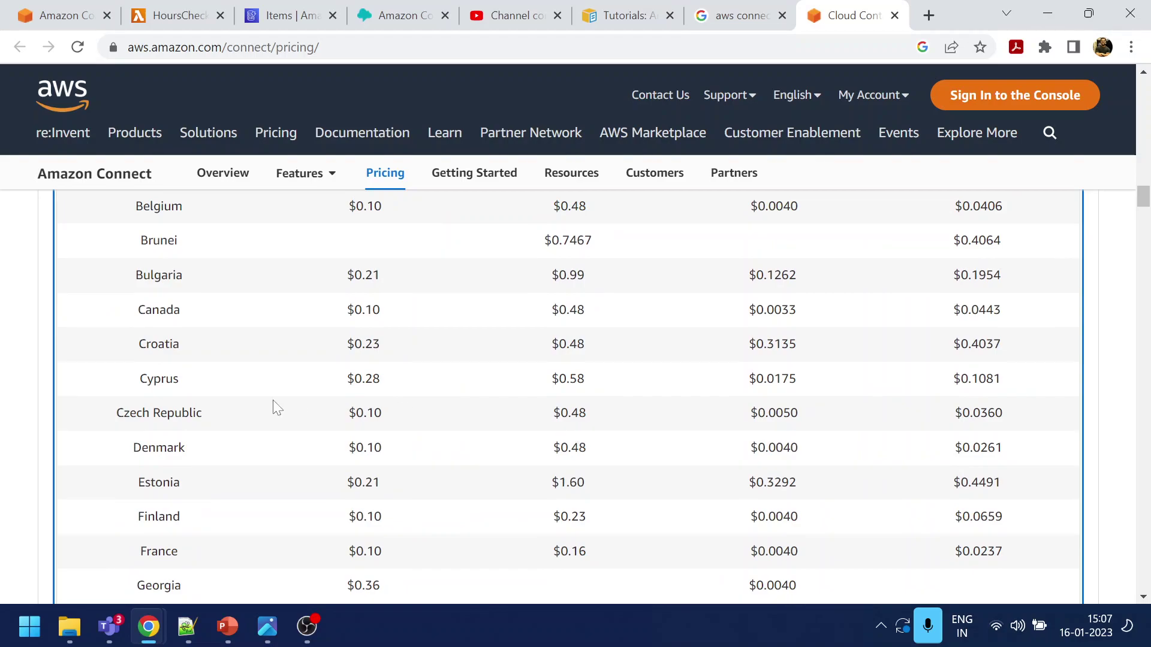
scroll(272, 401, down, 5)
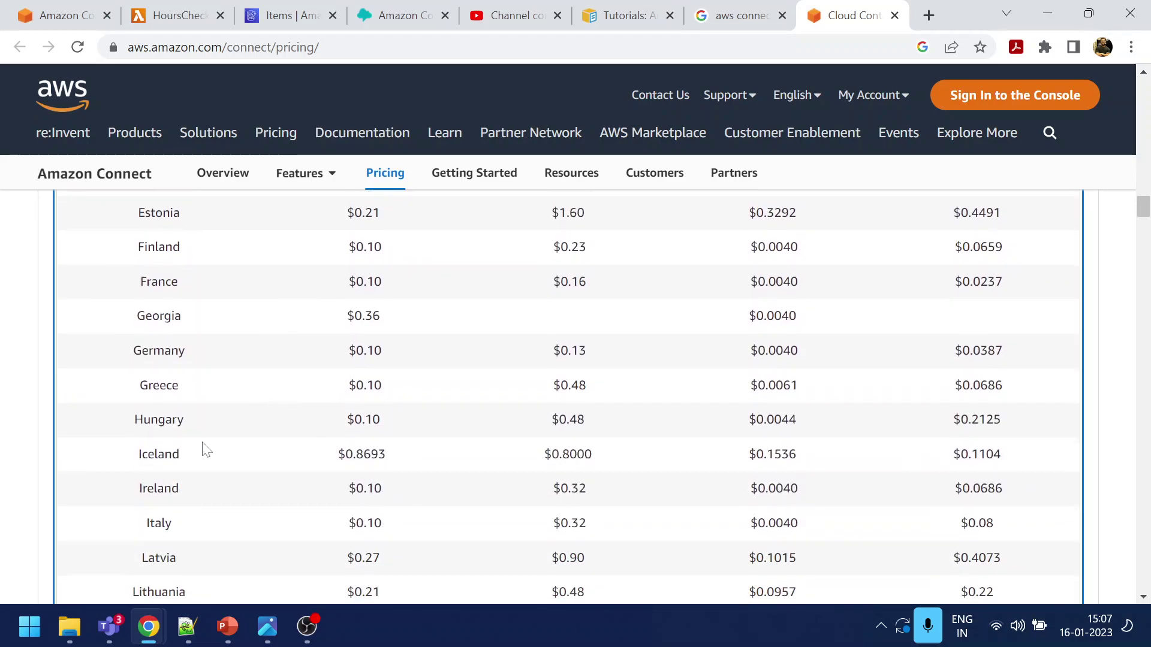
scroll(202, 449, down, 3)
scroll(198, 453, down, 7)
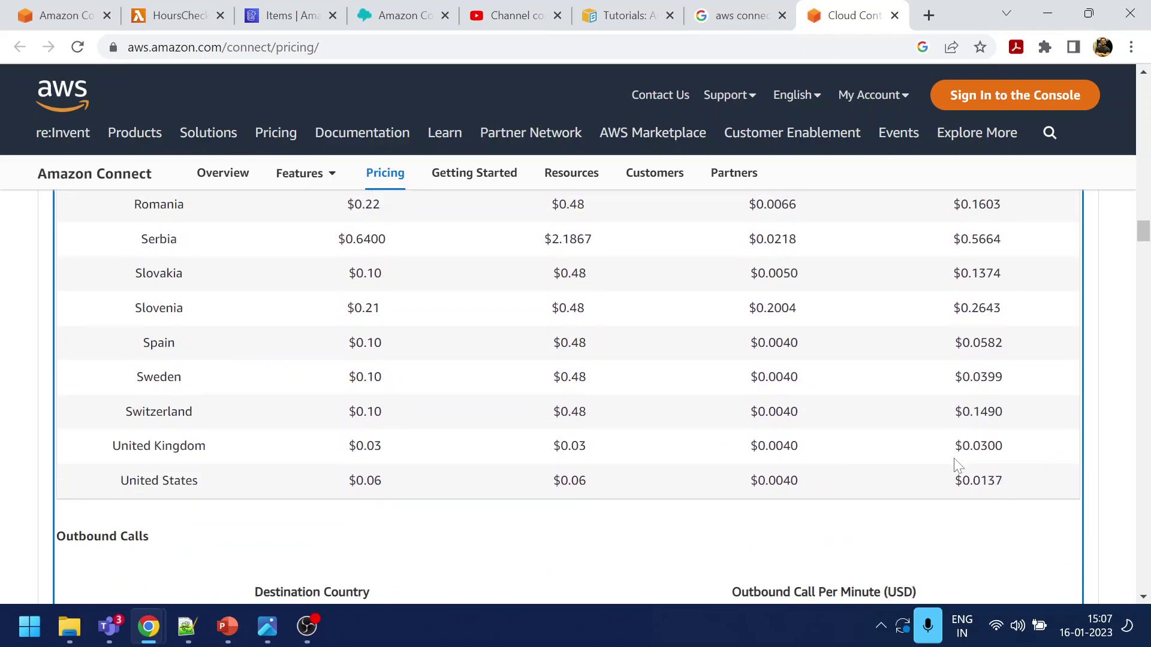
drag(1143, 237, 1145, 153)
scroll(203, 360, up, 7)
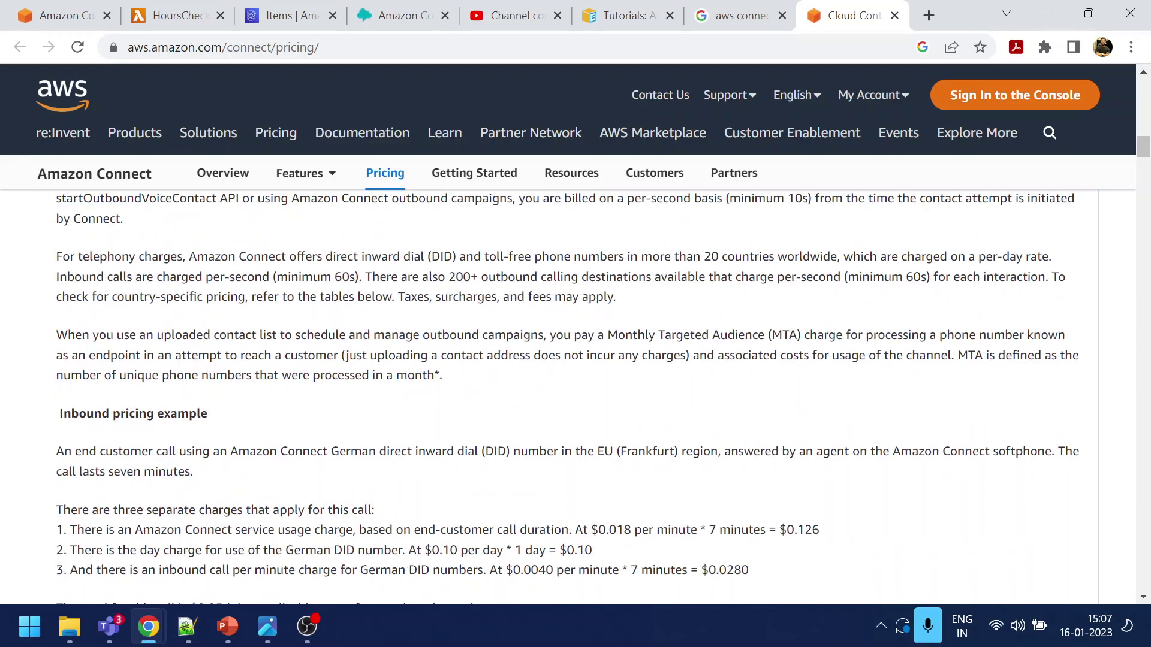
scroll(204, 359, up, 12)
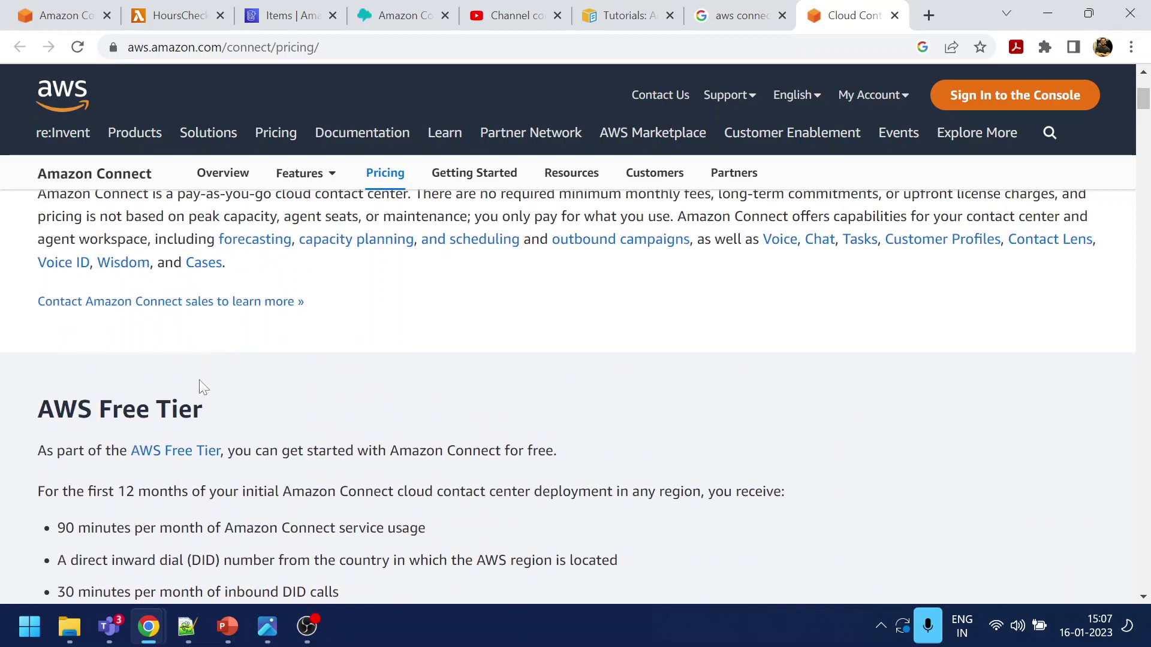
scroll(200, 383, down, 3)
drag(36, 229, 265, 240)
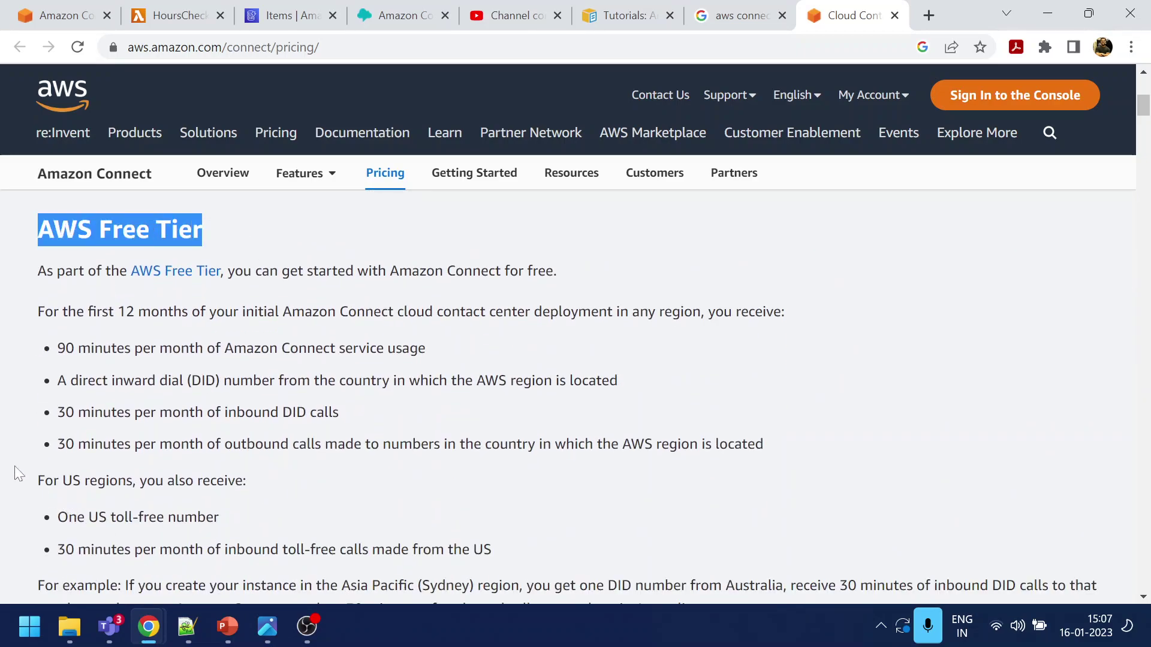
drag(24, 480, 491, 550)
click(490, 532)
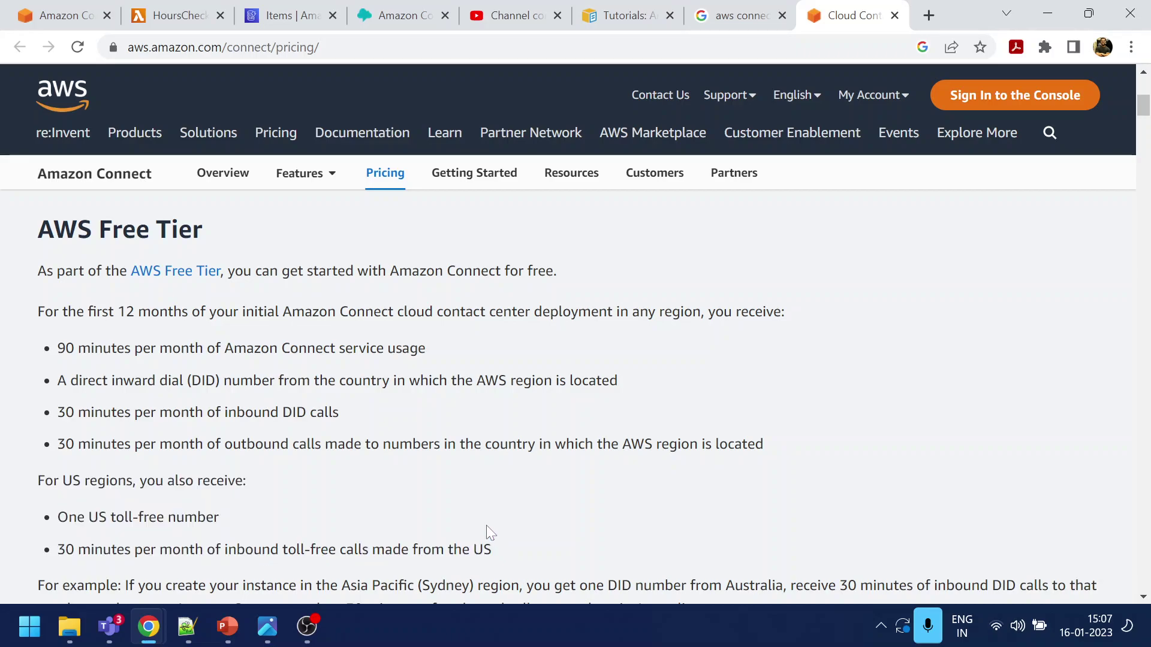
- Select the first listed 877 toll-free number, describe it as 'ivr test', and browse the contact flows
click(393, 7)
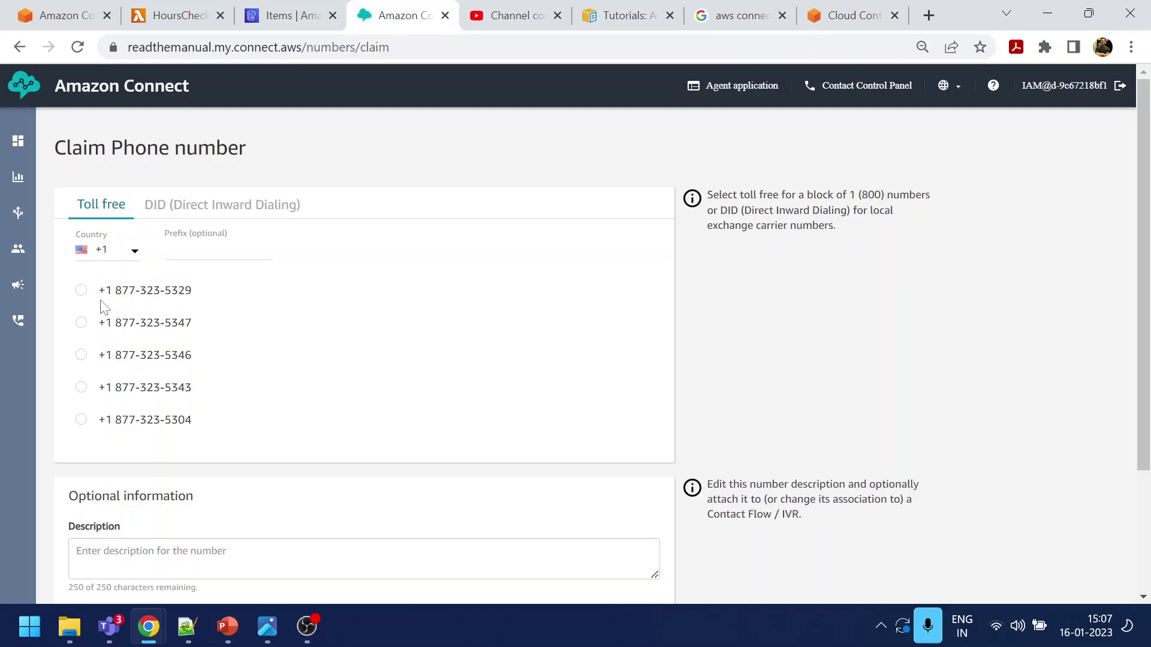
click(82, 291)
scroll(498, 388, down, 1)
click(323, 458)
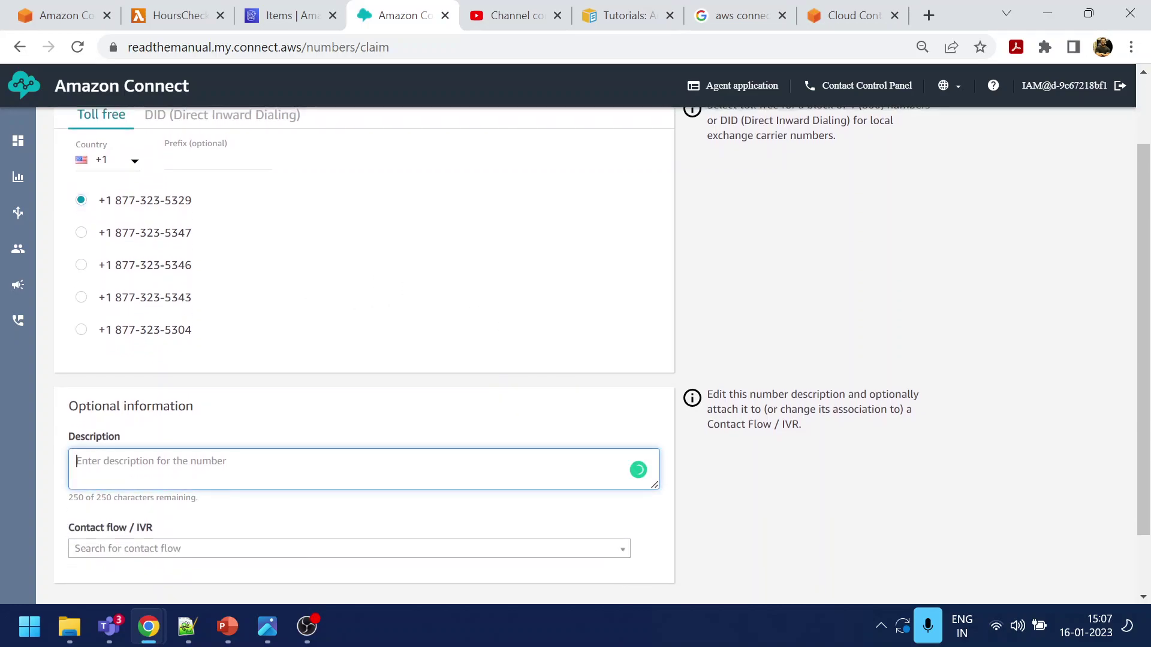
text(ivr test)
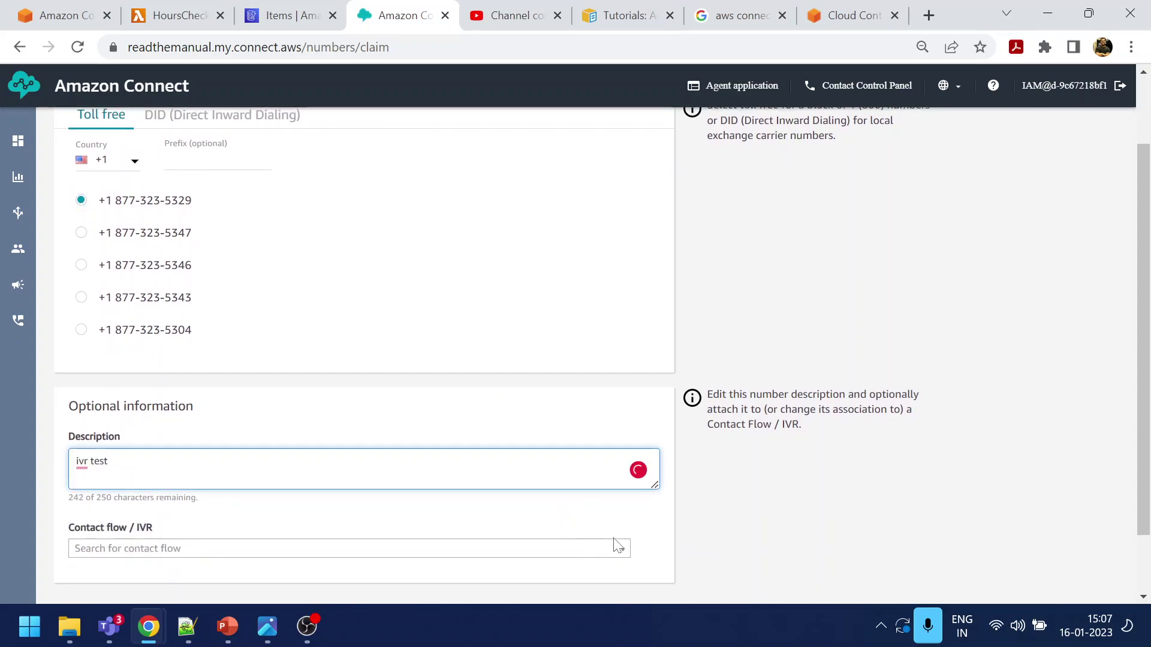
click(617, 552)
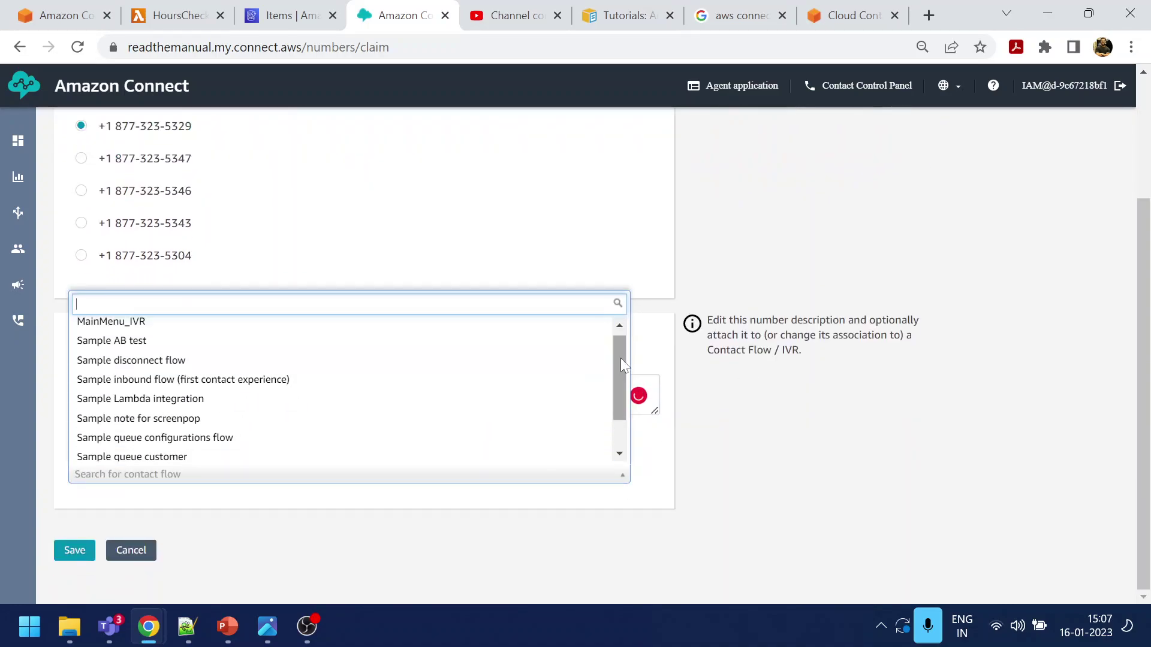
mouse_move(620, 358)
mouse_down()
mouse_move(623, 401)
mouse_move(621, 372)
mouse_up()
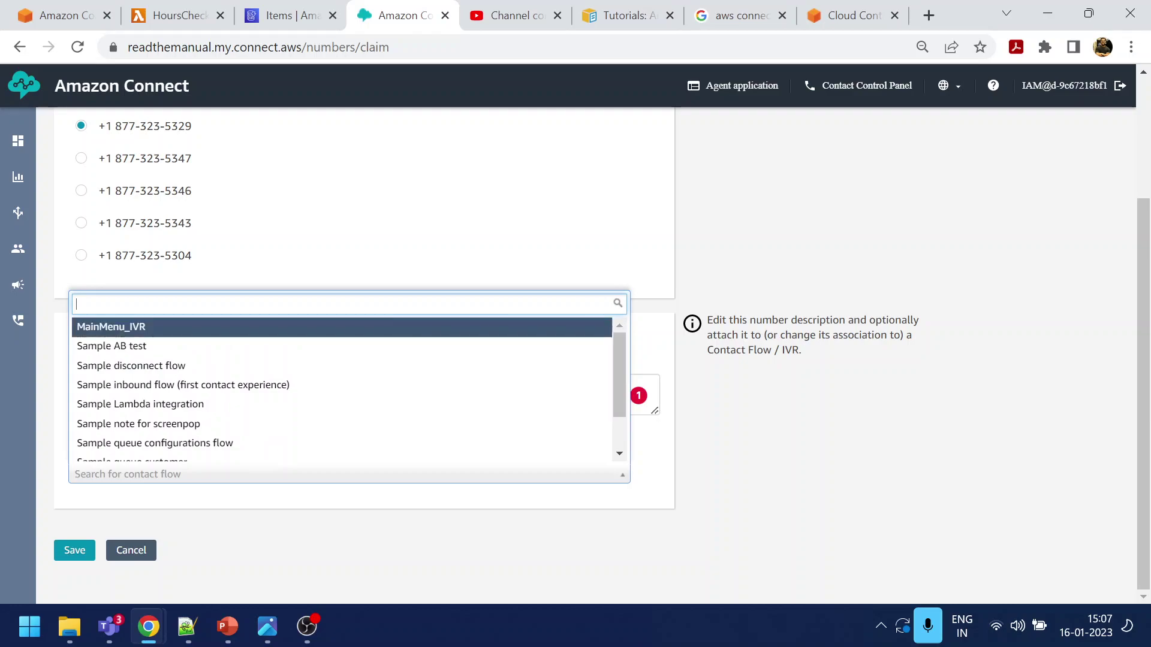
- Attach the MainMenu_IVR flow to the number and save it
click(115, 328)
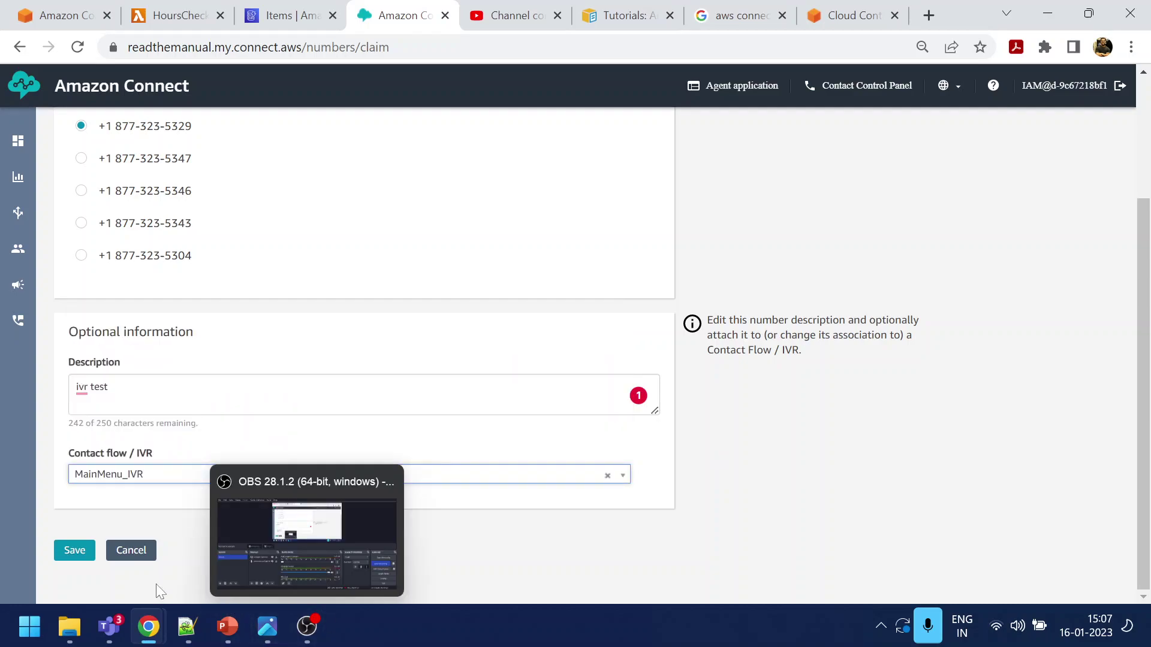
click(74, 551)
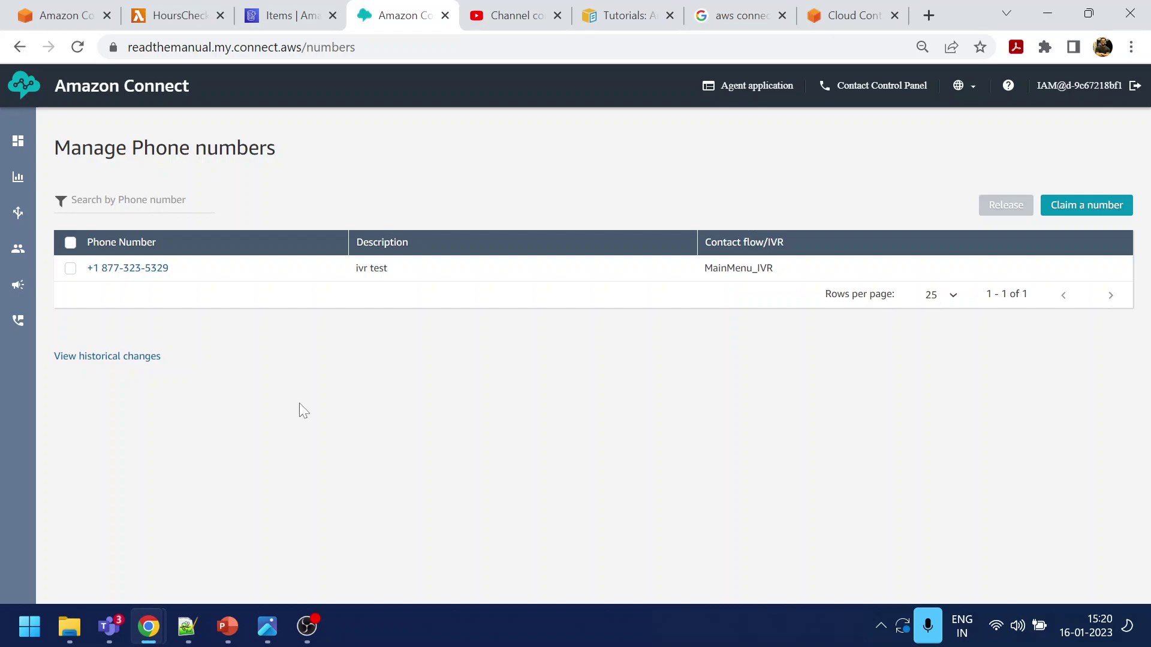
click(267, 627)
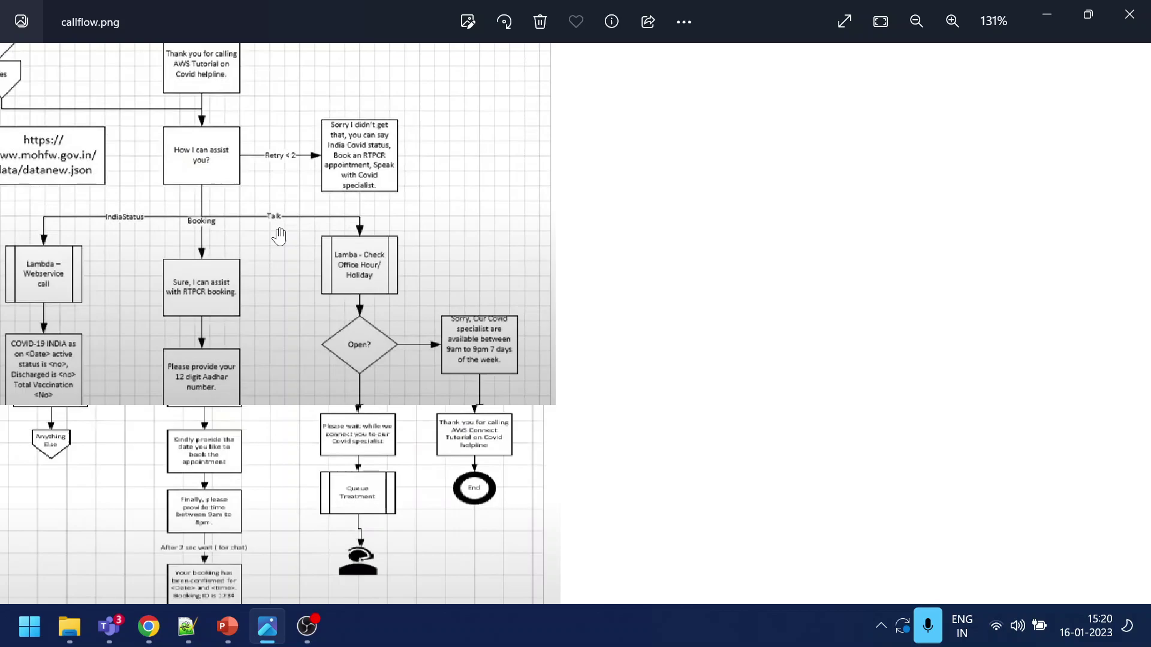
click(1046, 14)
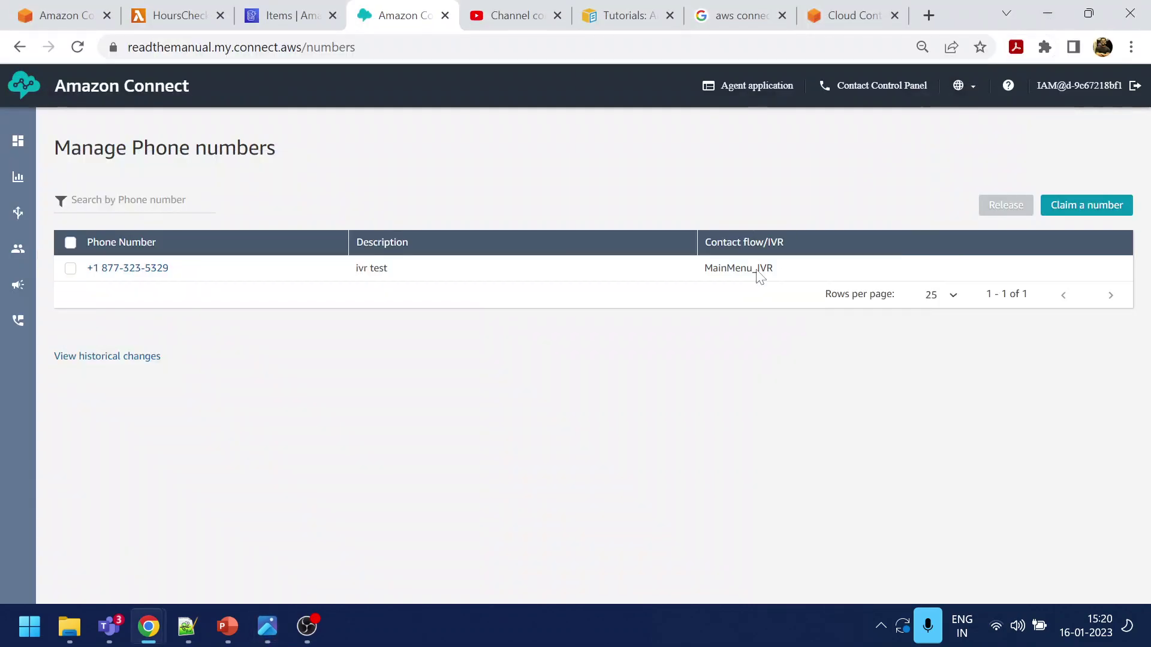
- In the Contact Control Panel softphone, mute the incoming test call and finish it
click(148, 627)
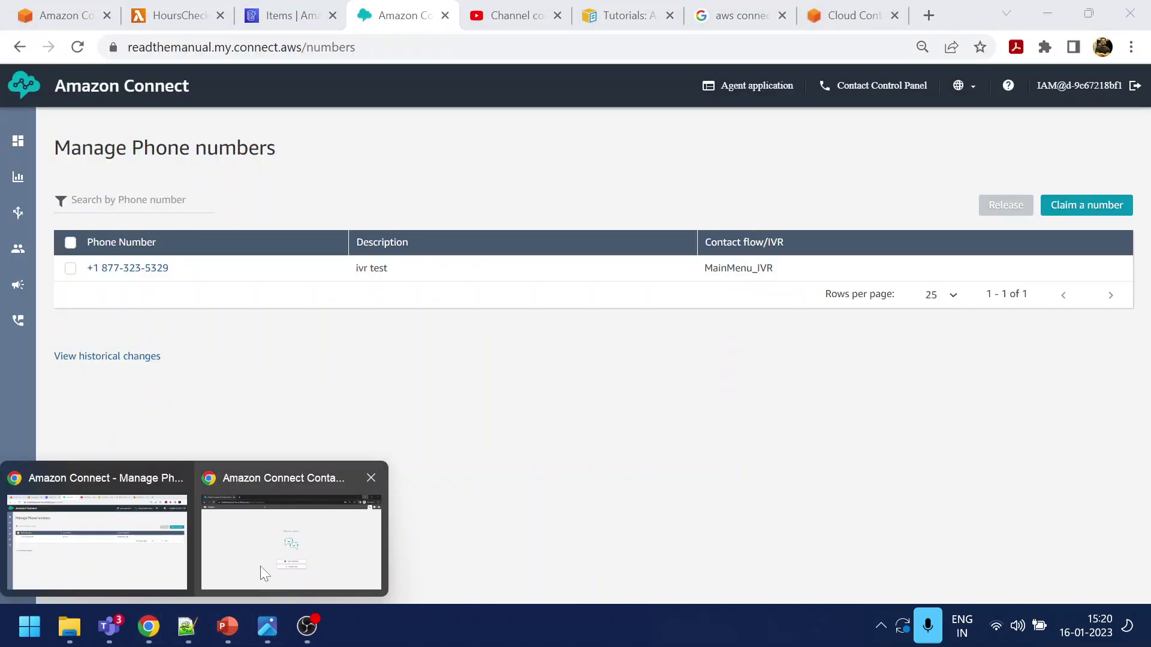
click(249, 565)
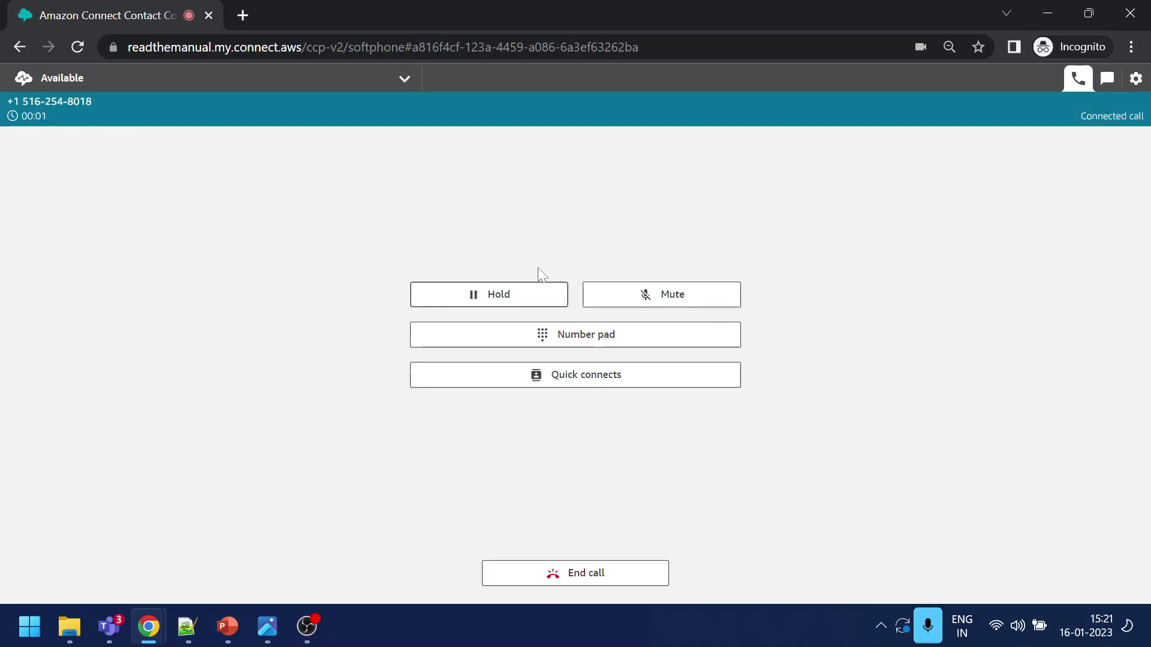
click(665, 298)
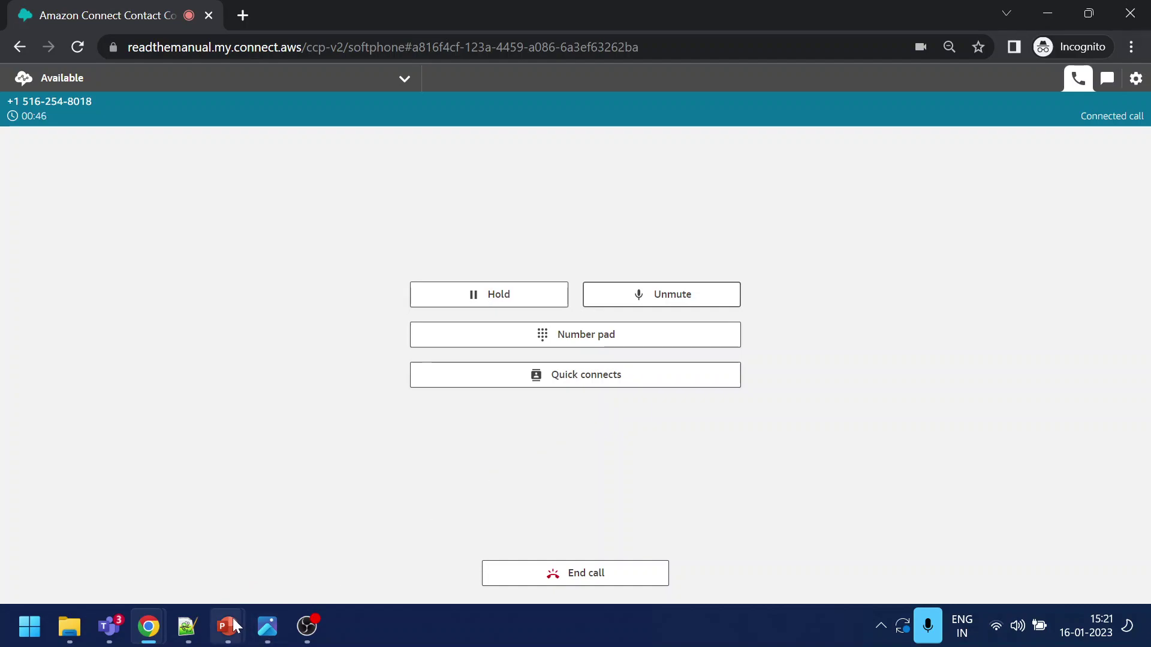
mouse_move(238, 625)
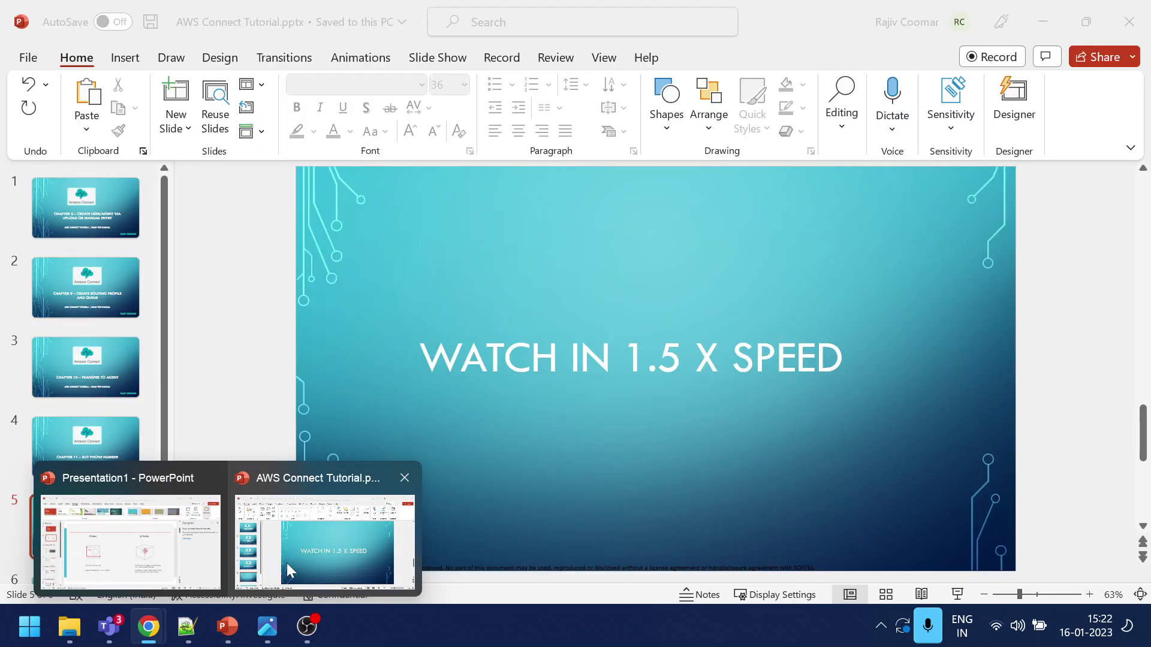
- View the Chapter 11 – Buy Phone Number slide, then bring back the callflow.png diagram
click(287, 562)
click(60, 456)
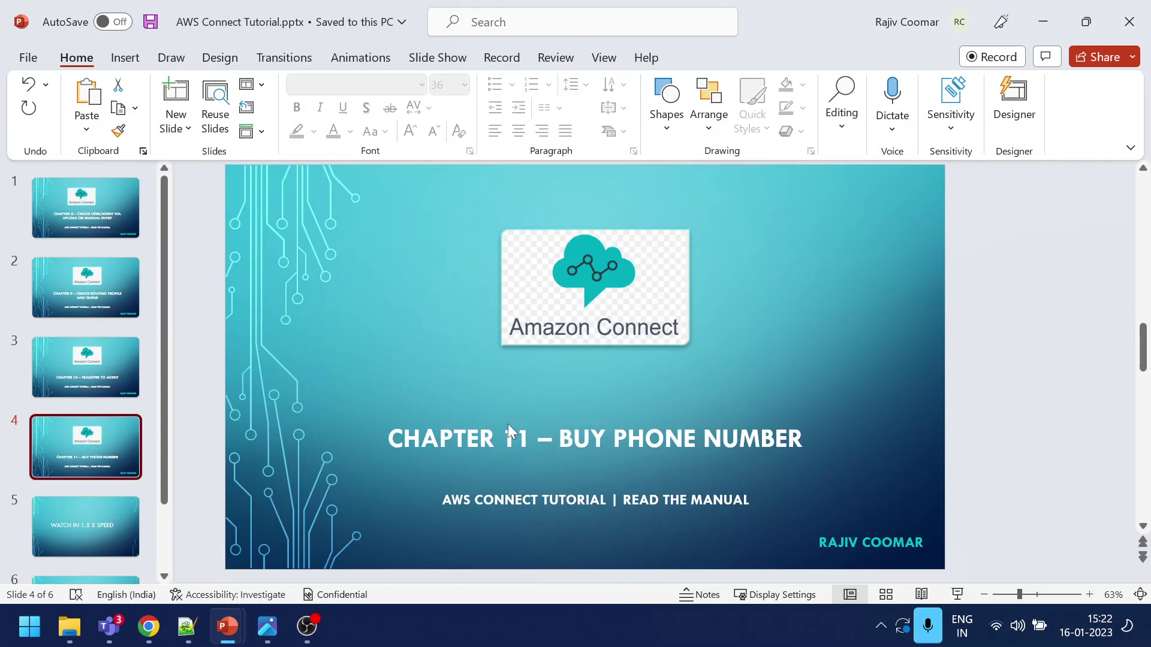
key(alt+Tab)
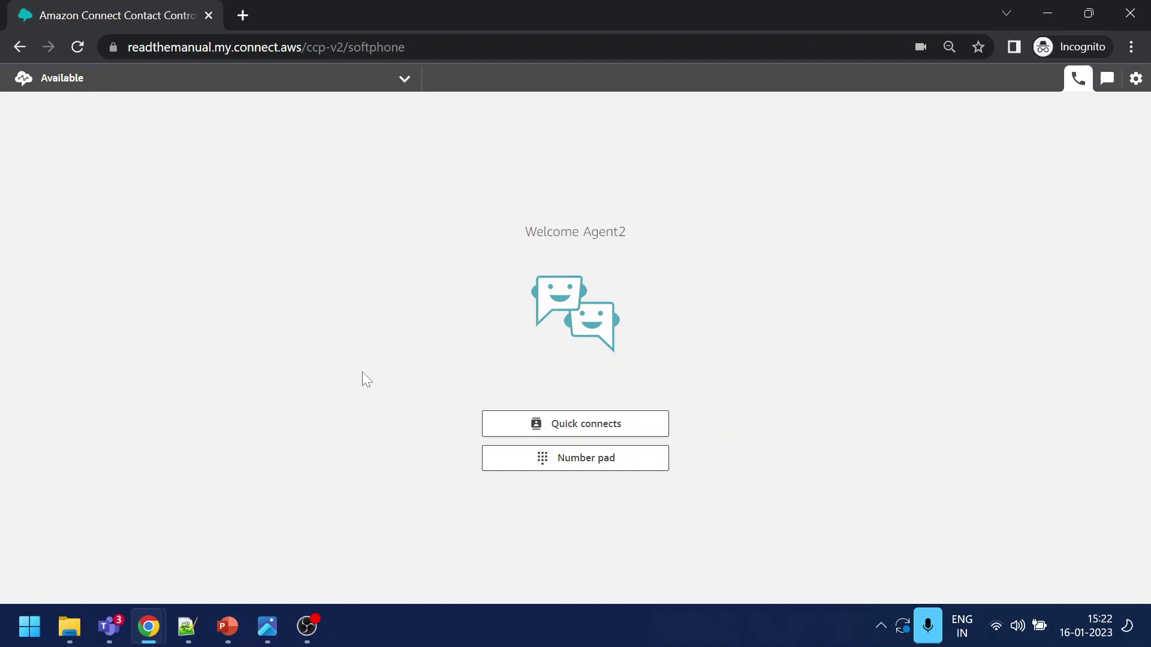
click(268, 626)
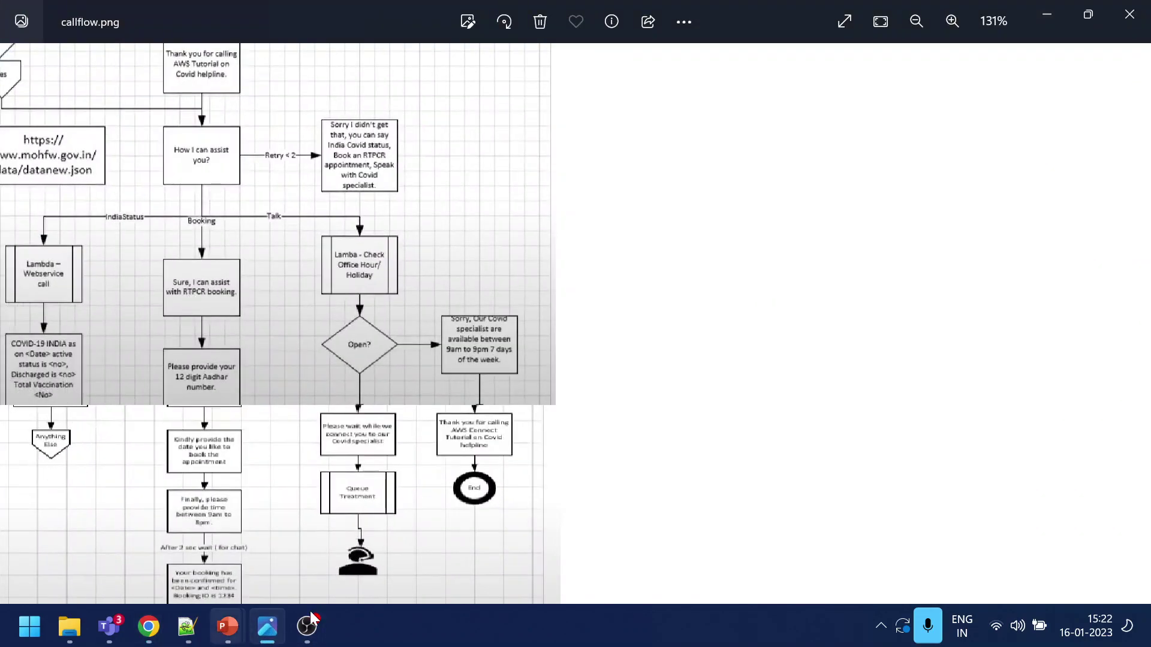
- Pan the callflow.png flowchart to the lower branches, then up to the Thank you greeting
drag(341, 531, 307, 467)
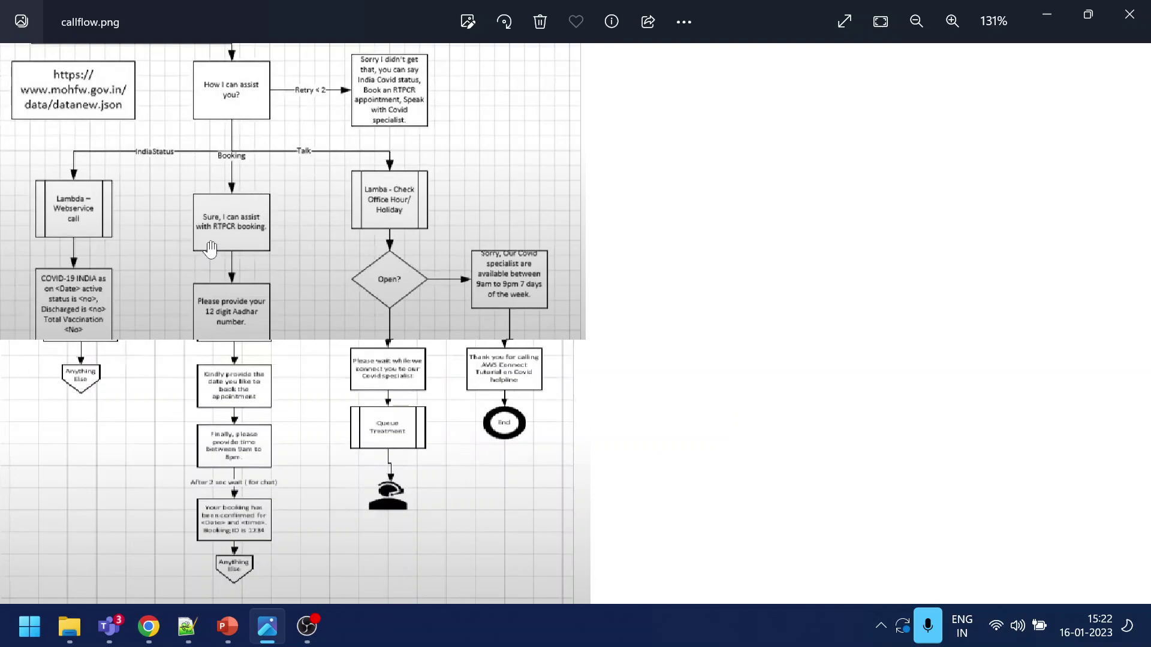
drag(210, 250, 211, 347)
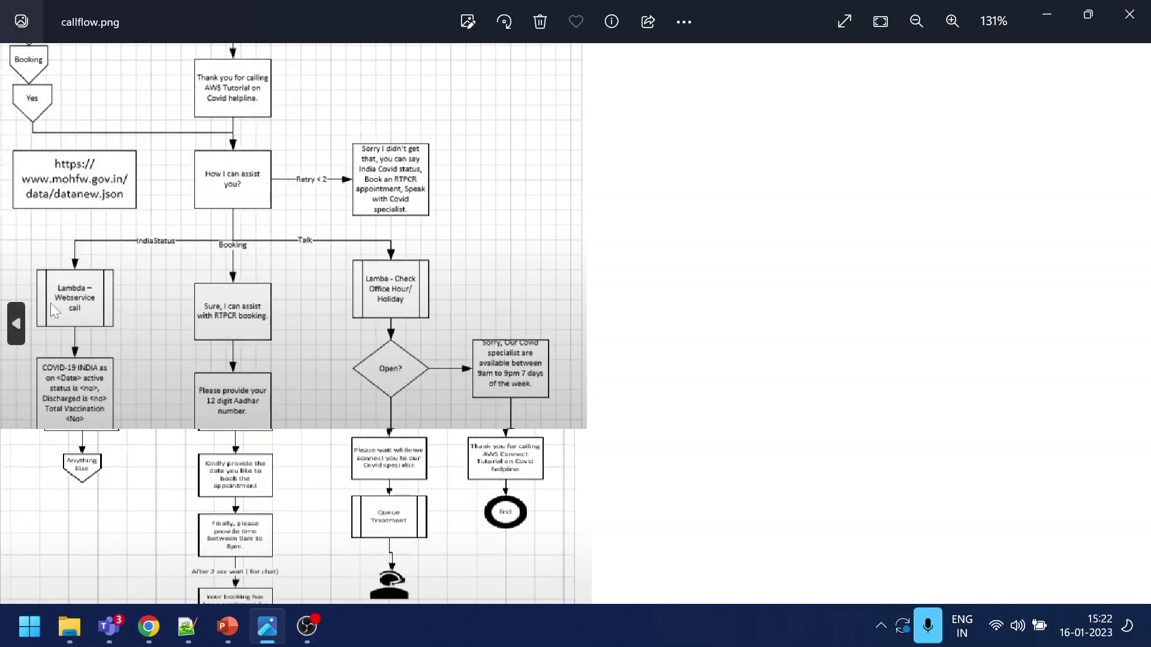